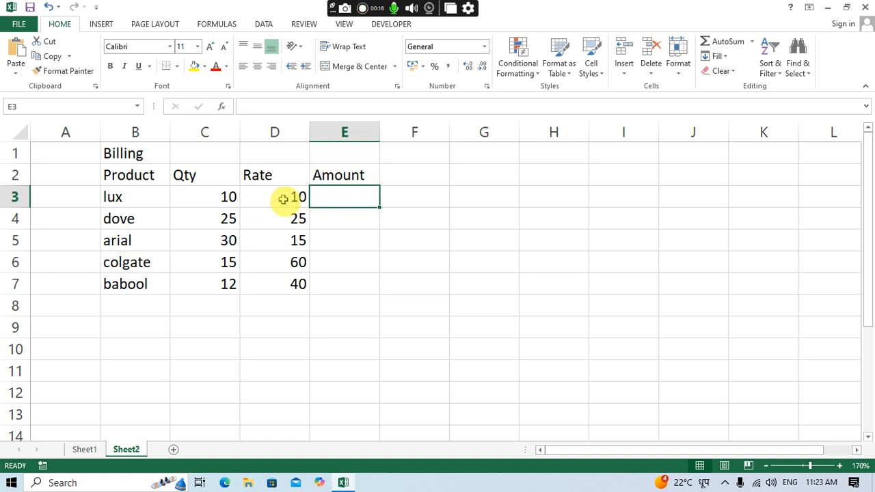
left_click(228, 197)
left_click(267, 199)
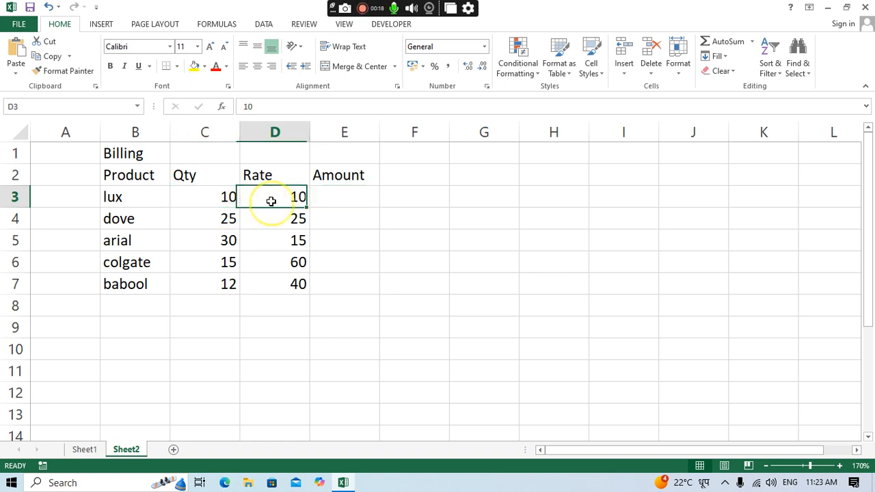
left_click(346, 199)
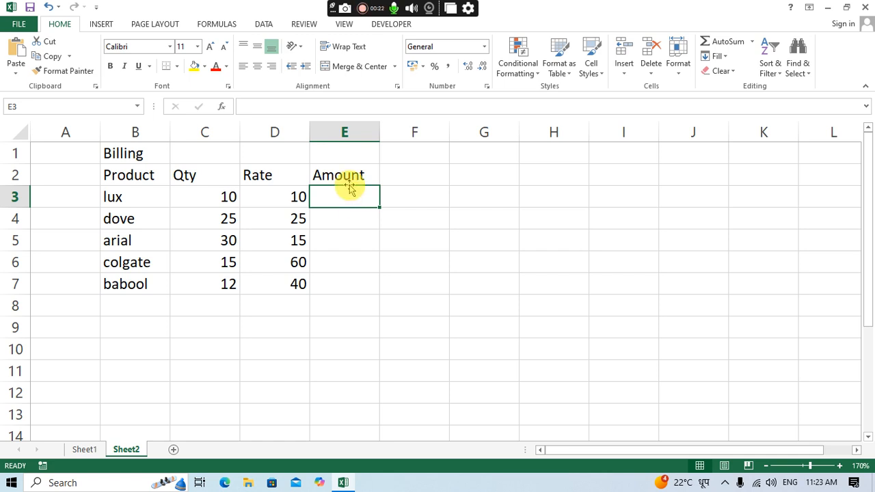
type("=product")
key("Return")
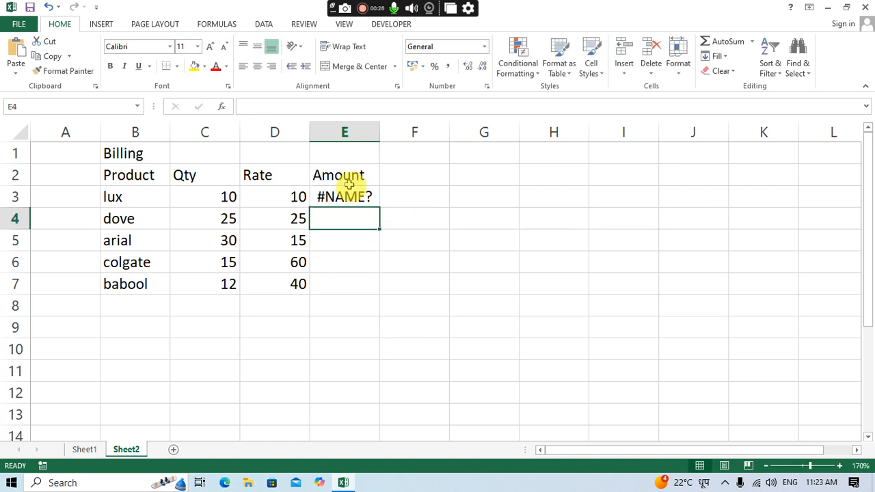
Step: Calculate the lux amount in E3 with the PRODUCT function over the range C3:D3
left_click(349, 189)
type("=p")
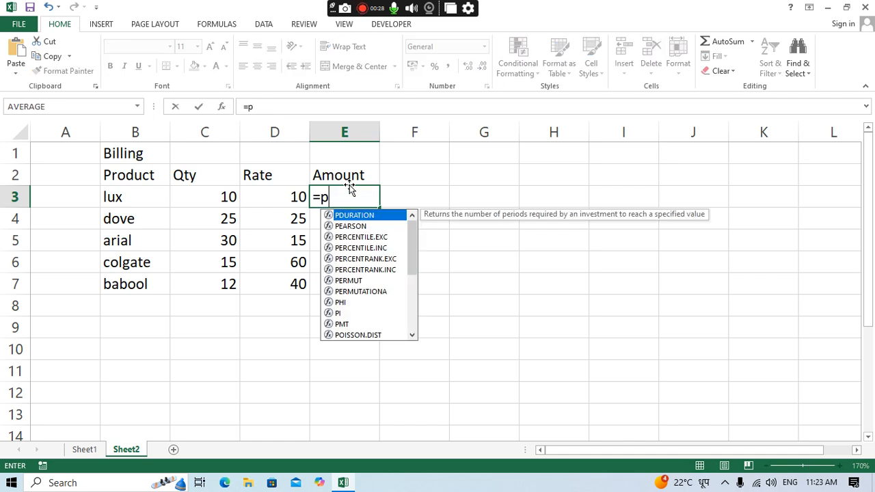
type("roduct(")
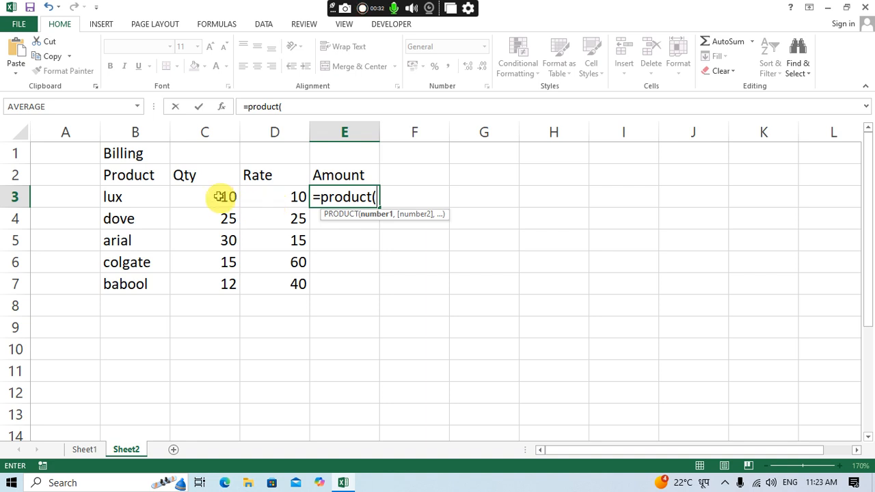
left_click_drag(219, 198, 258, 201)
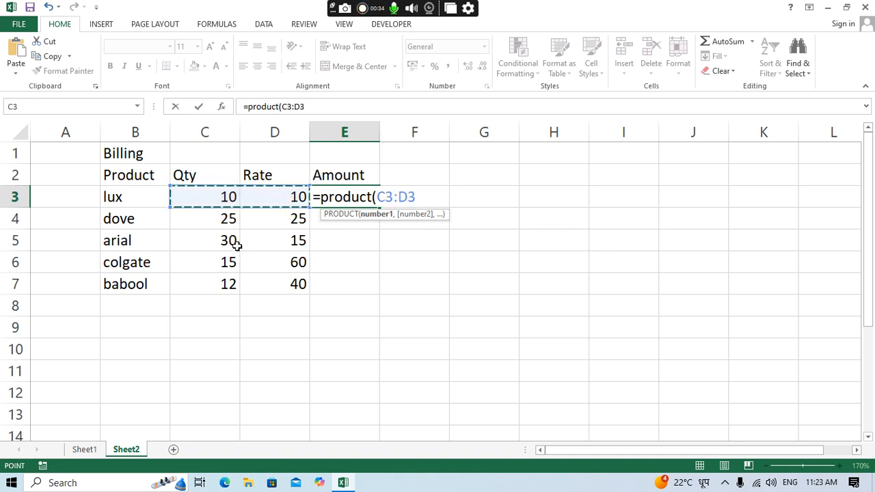
key("Return")
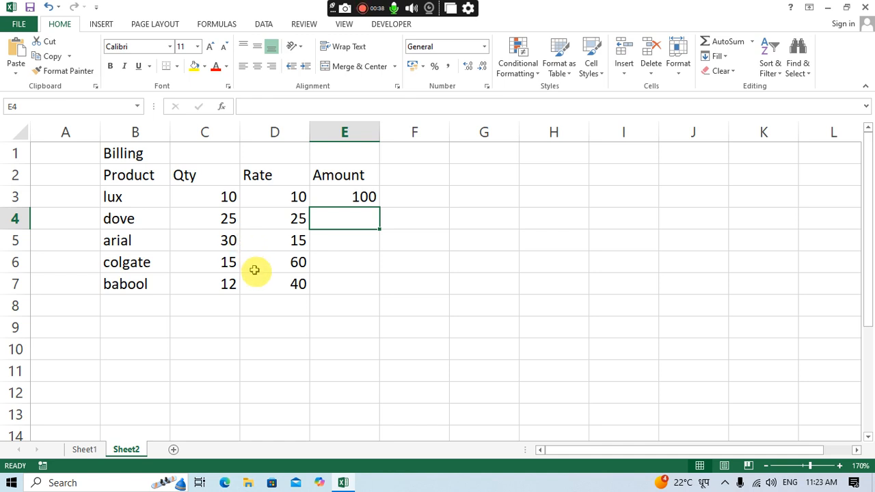
Step: Replace the lux amount in E3 with the multiplication formula =C3*D3
left_click(340, 197)
key("Delete")
type("=")
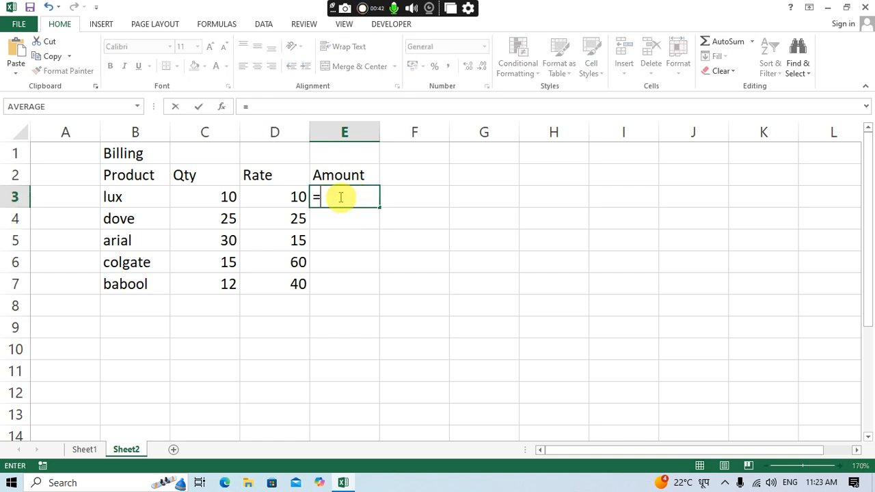
left_click(195, 197)
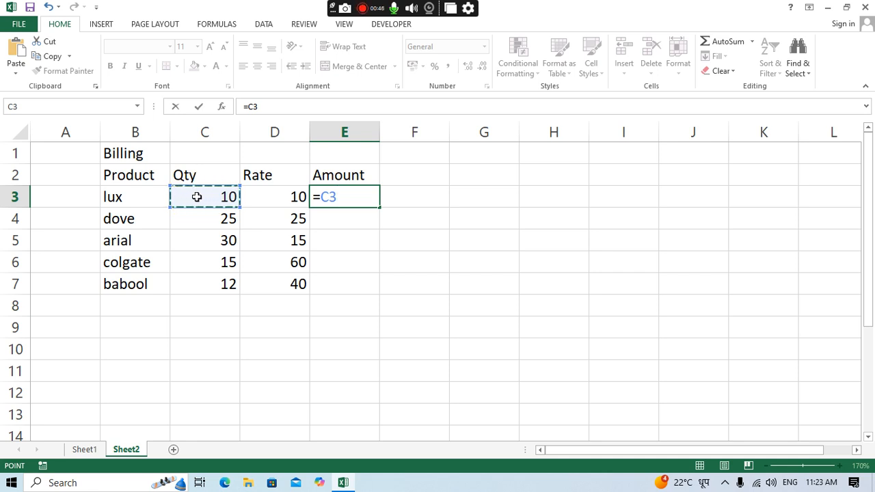
type("*")
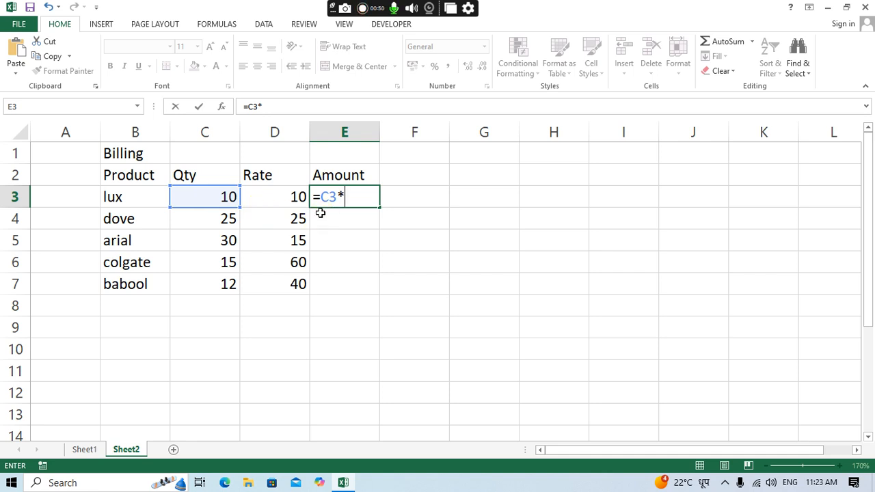
left_click(283, 196)
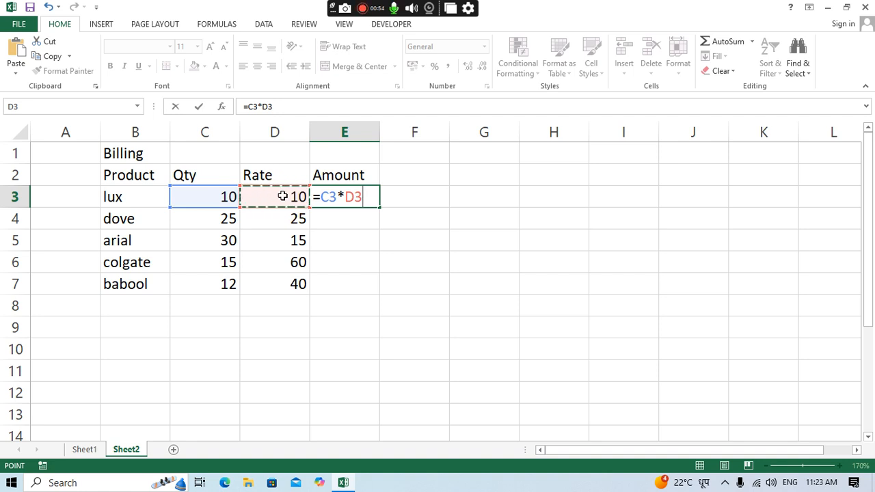
key("Return")
Step: Fill the amount formula from E3 down to E7 for the remaining products and reselect E3
left_click(360, 203)
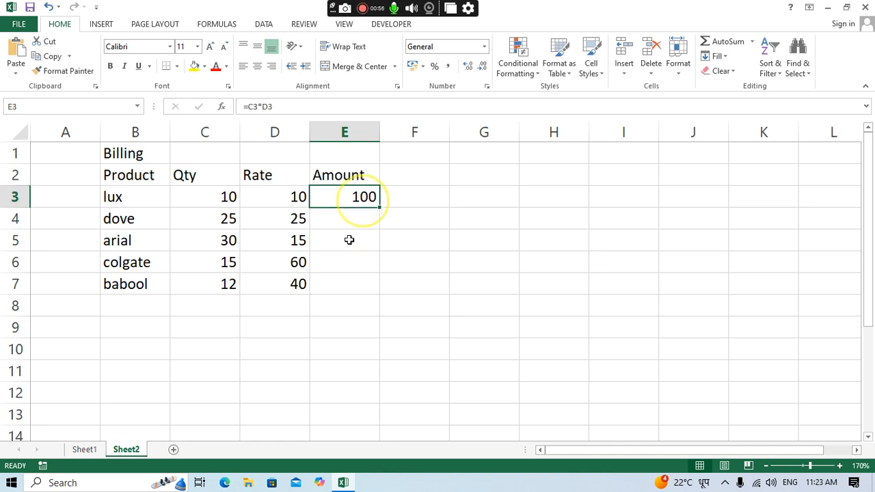
left_click_drag(380, 206, 375, 294)
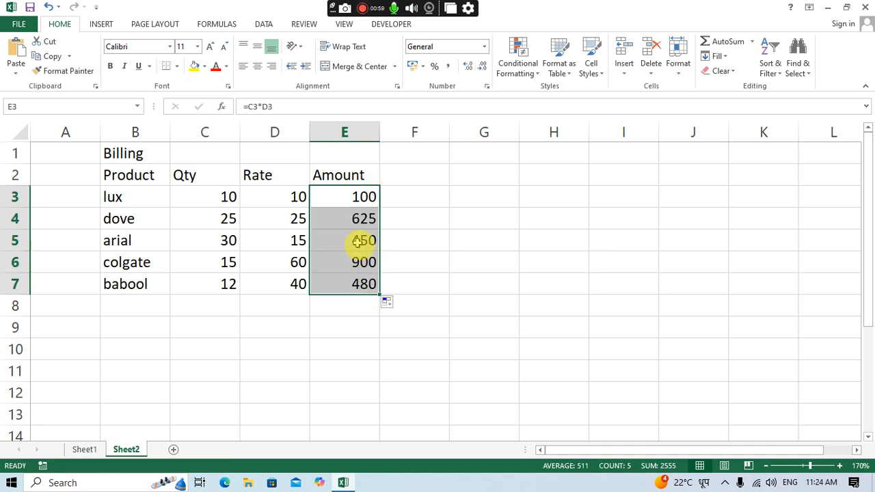
left_click(358, 196)
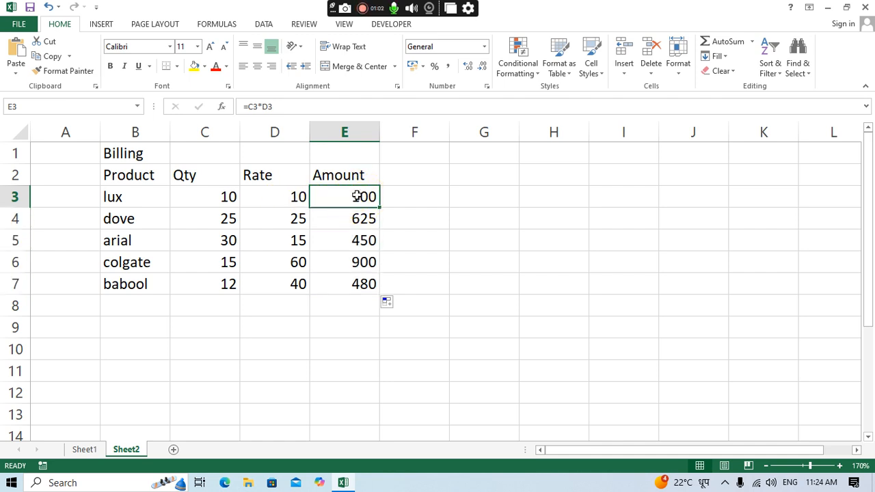
left_click(354, 197)
left_click(354, 199)
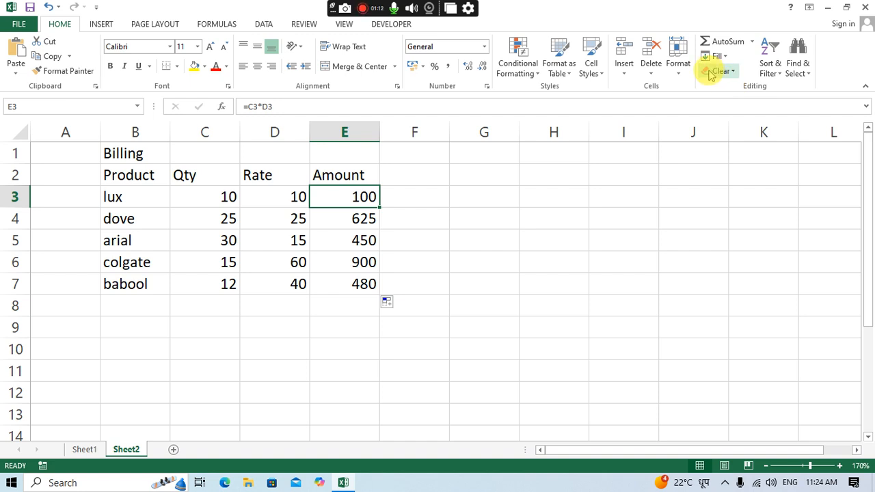
Step: Insert a new column between Rate and Amount and give it the heading Discount in E2
left_click(285, 175)
left_click(325, 175)
left_click(294, 175)
left_click(328, 176)
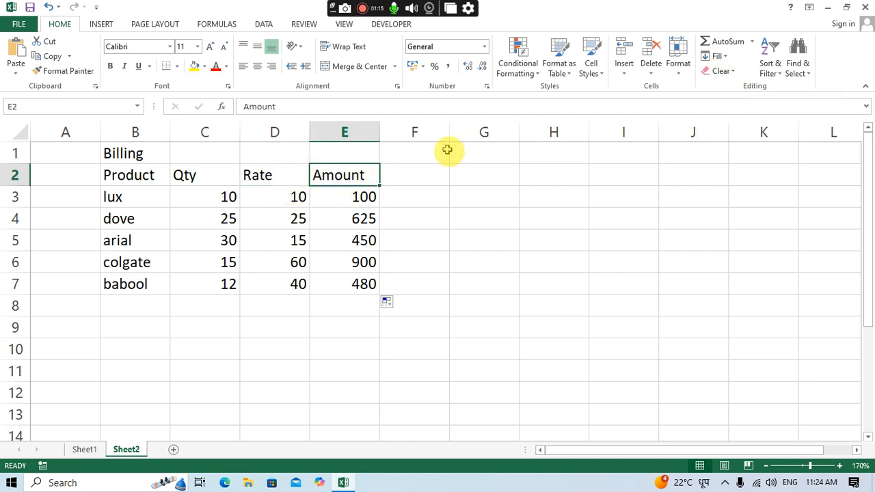
left_click(625, 72)
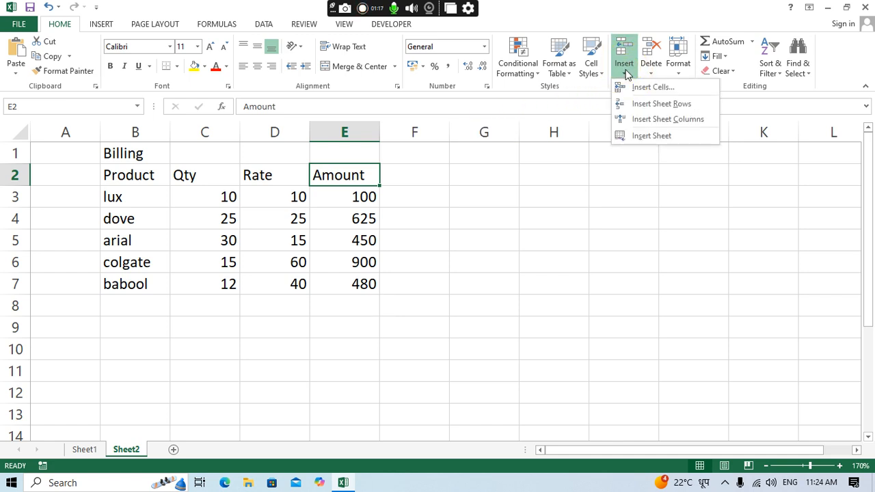
left_click(622, 117)
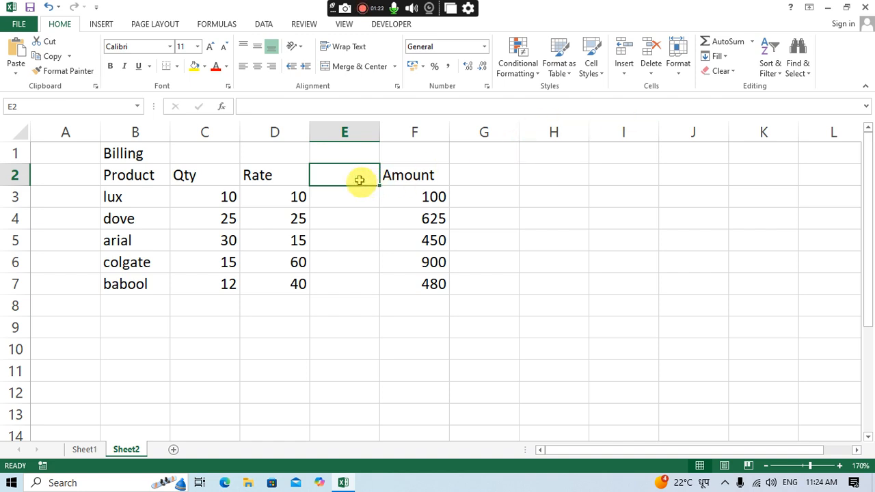
type("Discount")
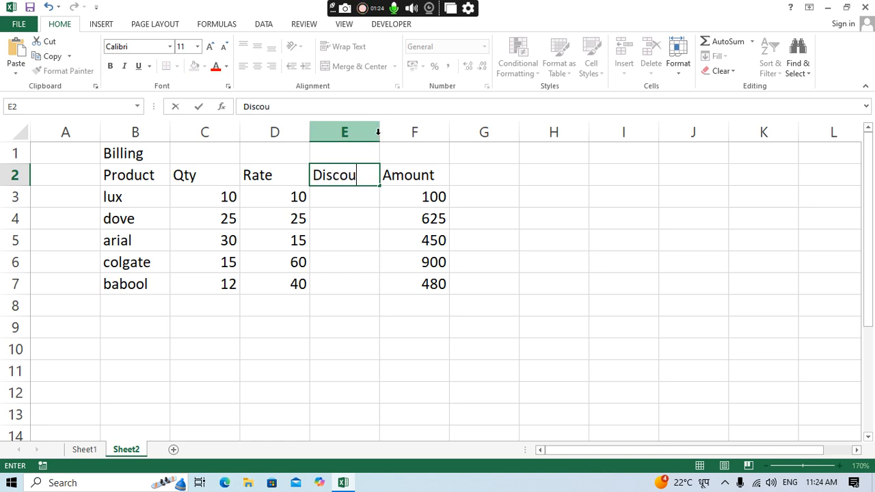
key("Return")
Step: Enter a 2% discount for lux in E3 and fill it down to E7
type("2")
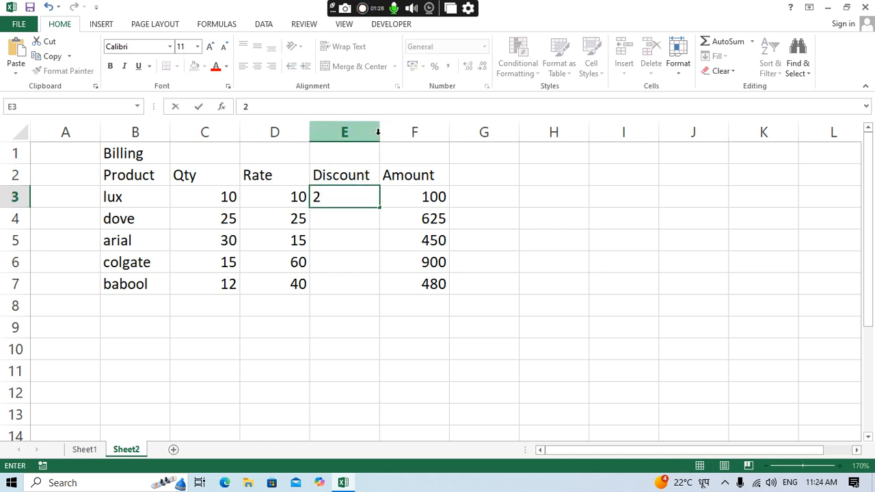
type("%")
key("Return")
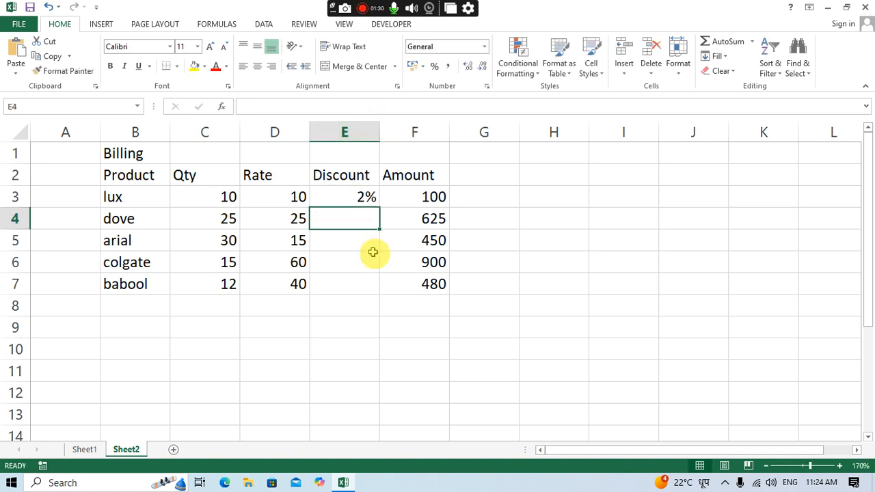
left_click(358, 199)
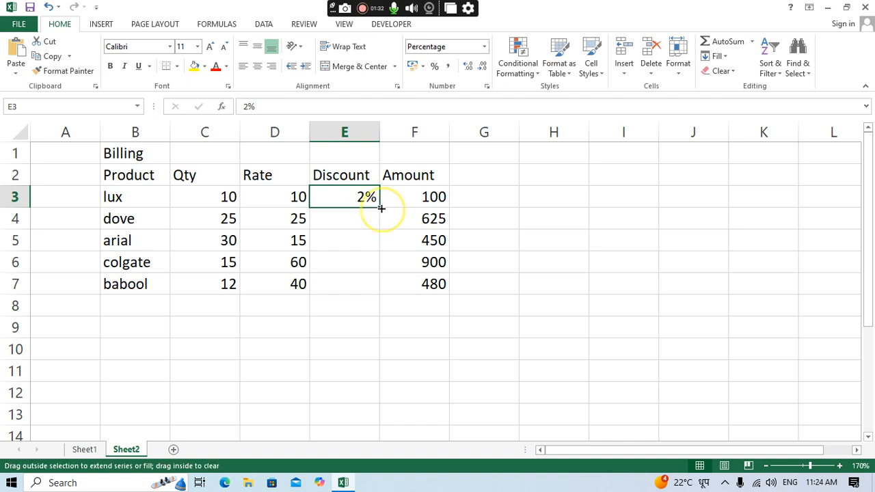
double_click(380, 207)
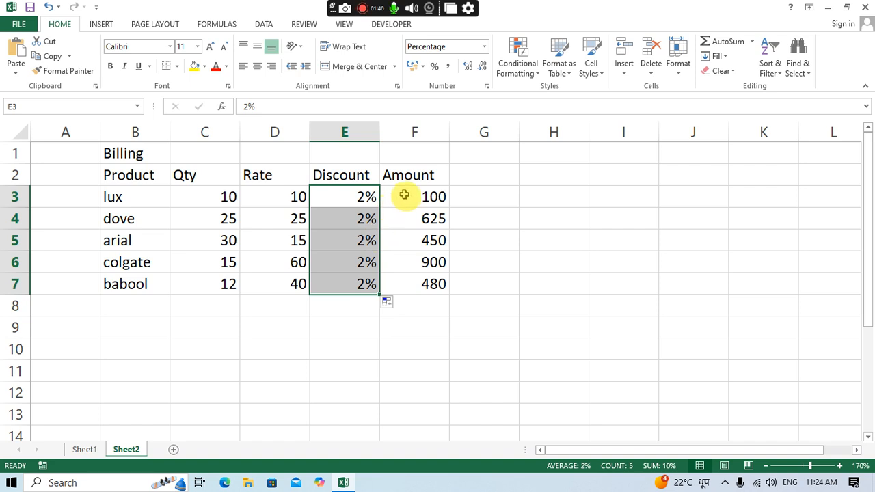
Step: Clear the existing amount formulas from F3:F7
left_click(405, 197)
left_click_drag(404, 216, 404, 287)
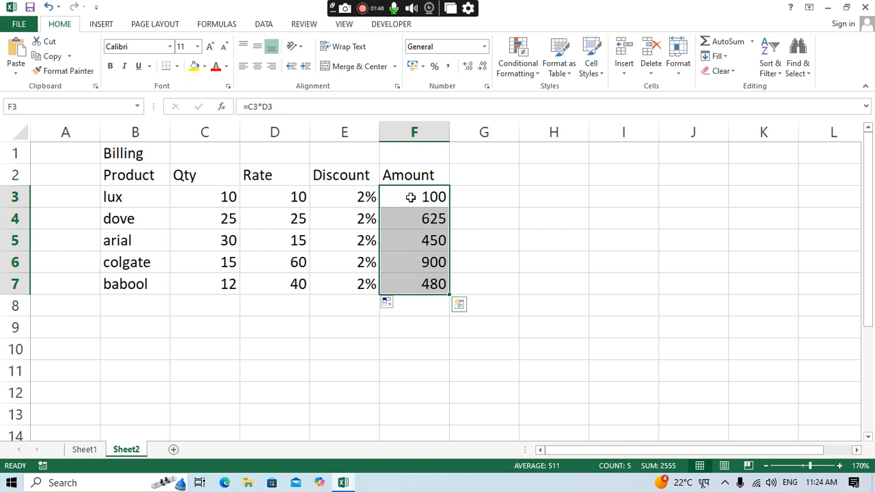
key("Delete")
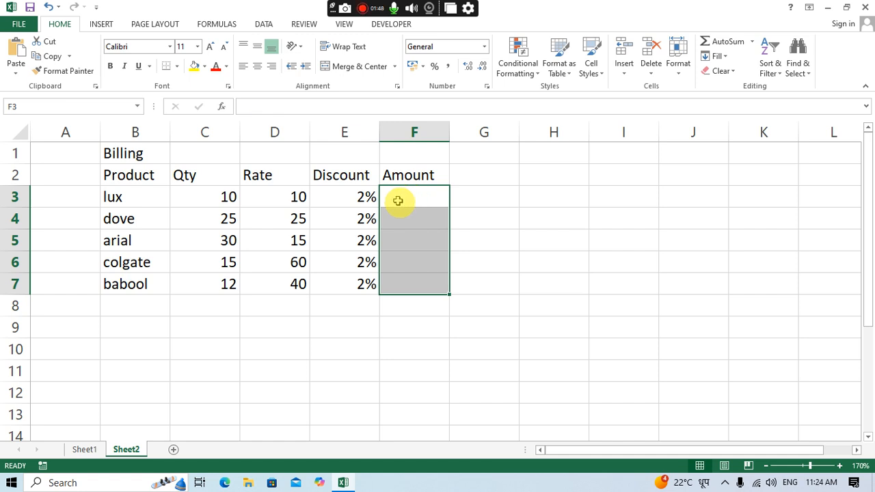
left_click(409, 326)
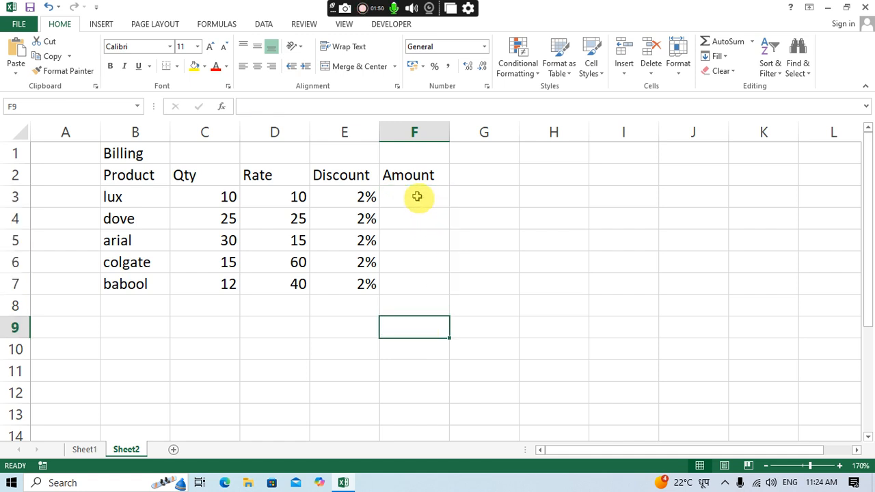
left_click(417, 196)
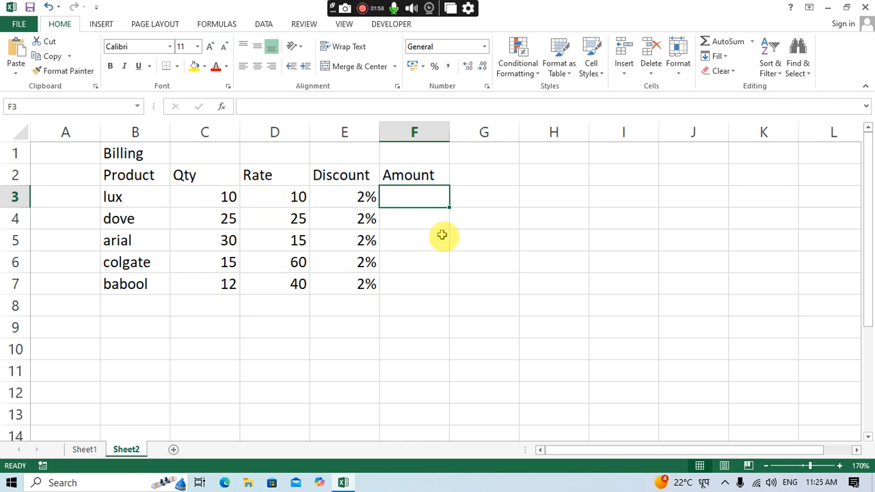
type("=")
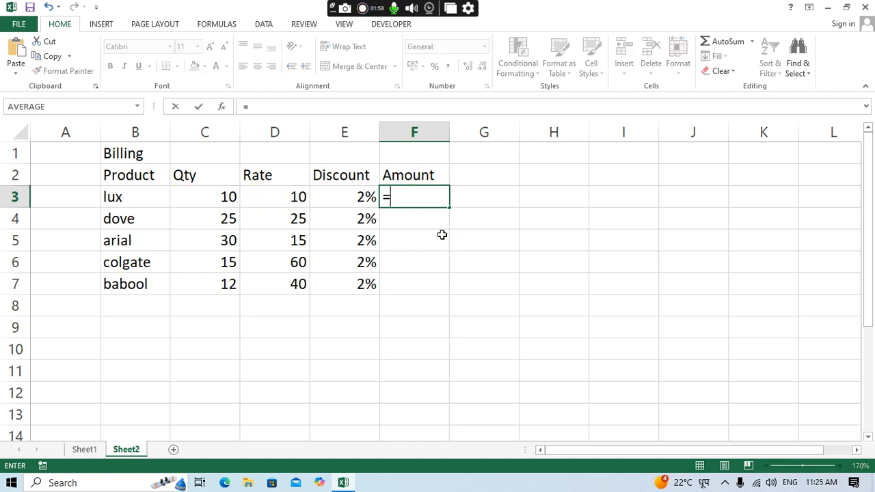
left_click(214, 198)
type("*")
left_click(271, 196)
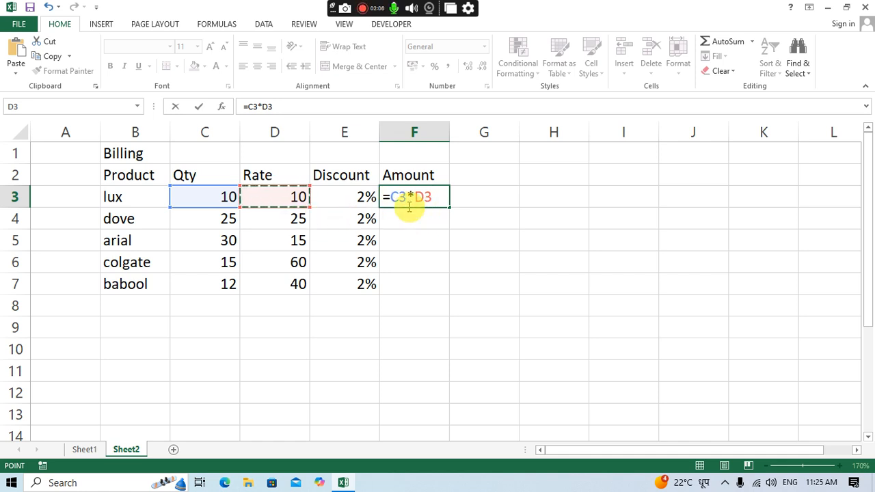
type("-")
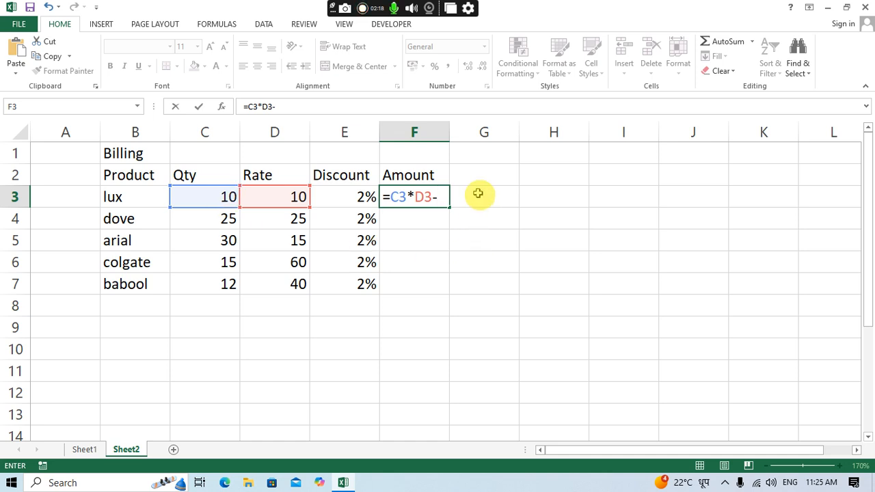
left_click(201, 196)
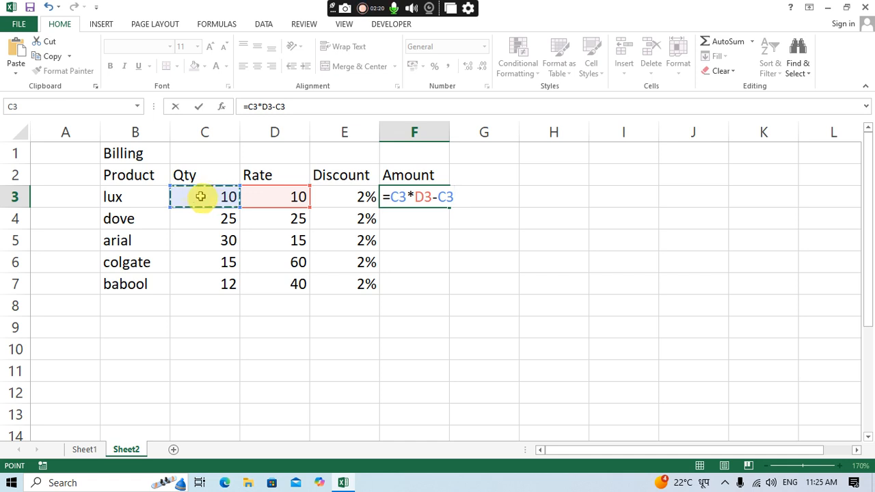
type("*")
left_click(256, 198)
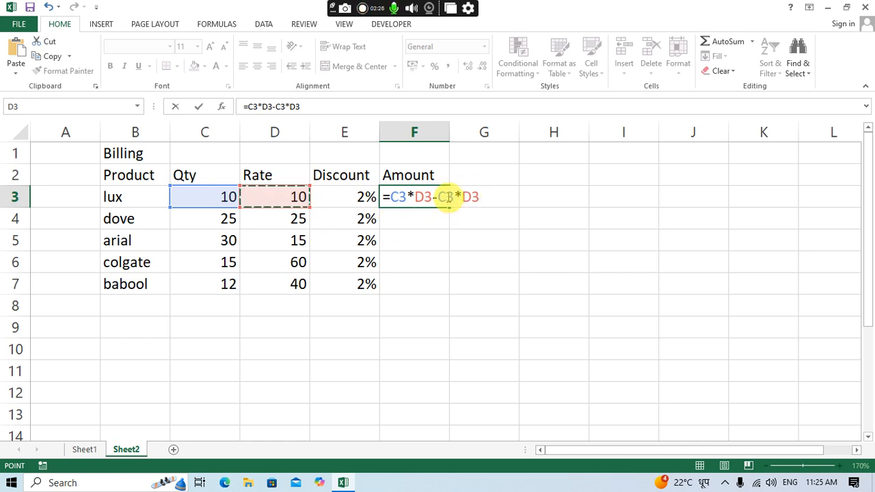
type("*")
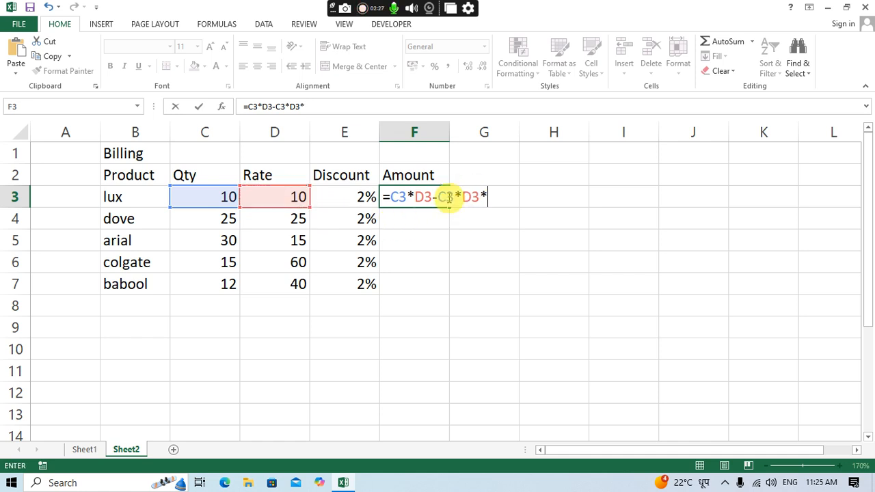
left_click(363, 199)
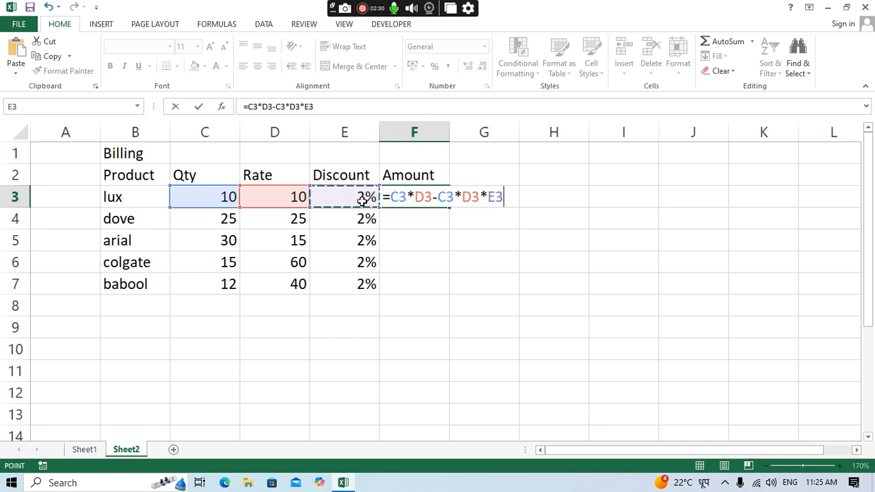
left_click(441, 197)
left_click_drag(441, 197, 525, 174)
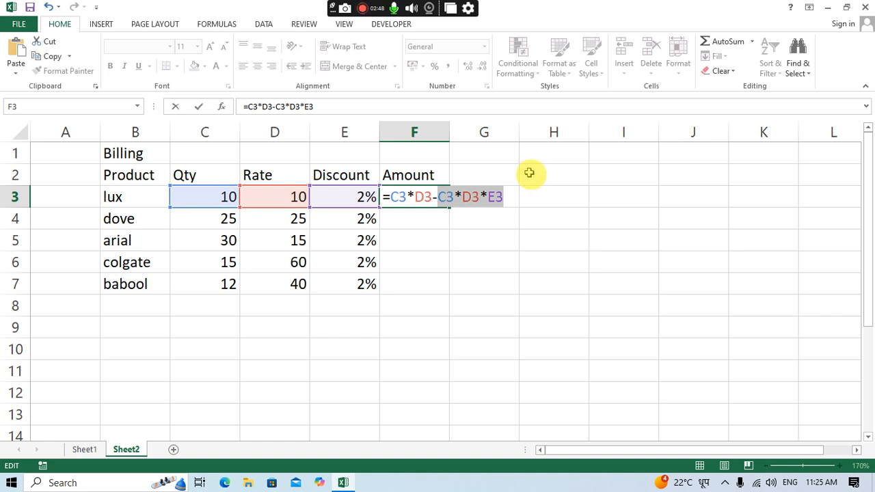
key("Escape")
Step: Enter an example amount of 100 in H7 and a 2% rate in H8
left_click(575, 288)
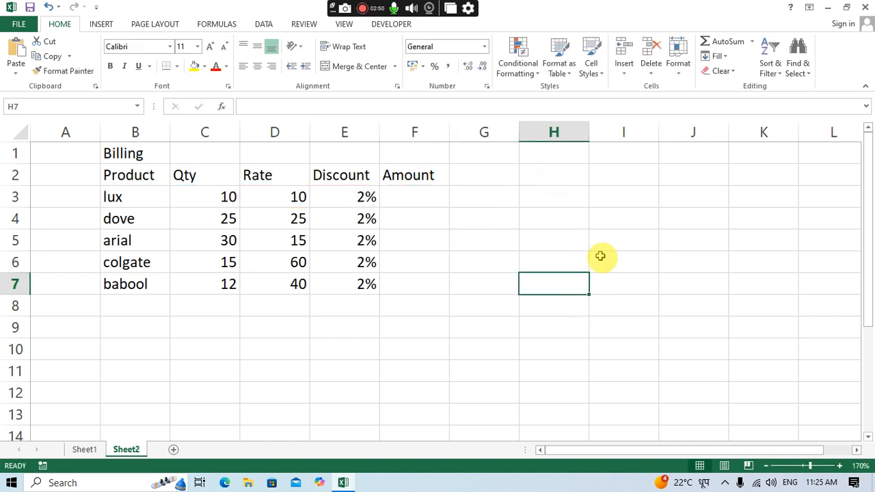
type("100")
key("Return")
type("2")
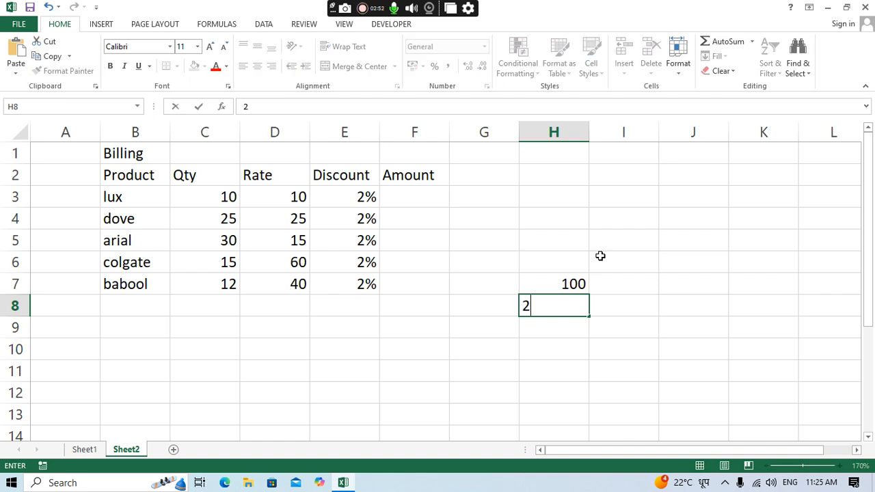
type("%")
key("Return")
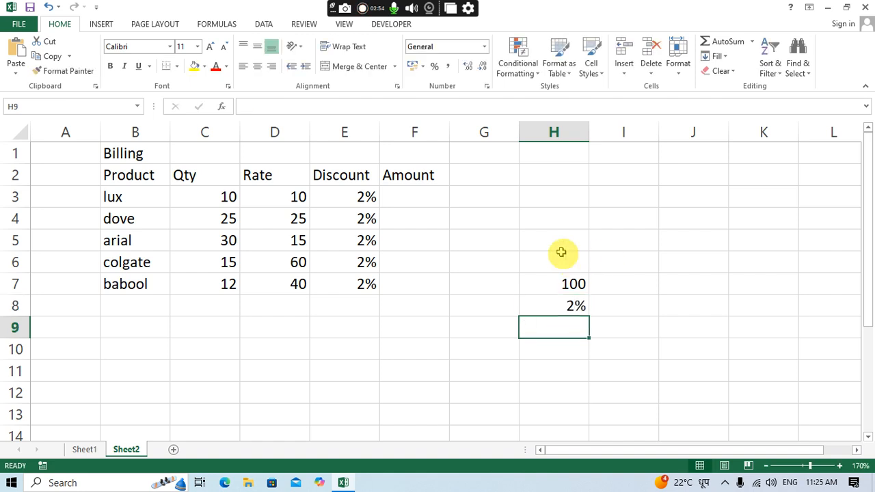
Step: Calculate the example discount in H9 with the formula =H7*H8
type("=")
left_click(547, 284)
type("*")
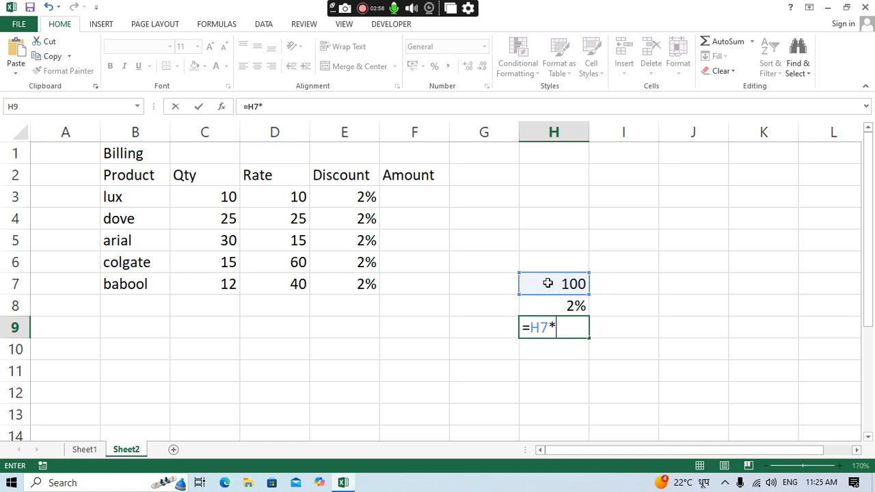
left_click(565, 305)
key("Return")
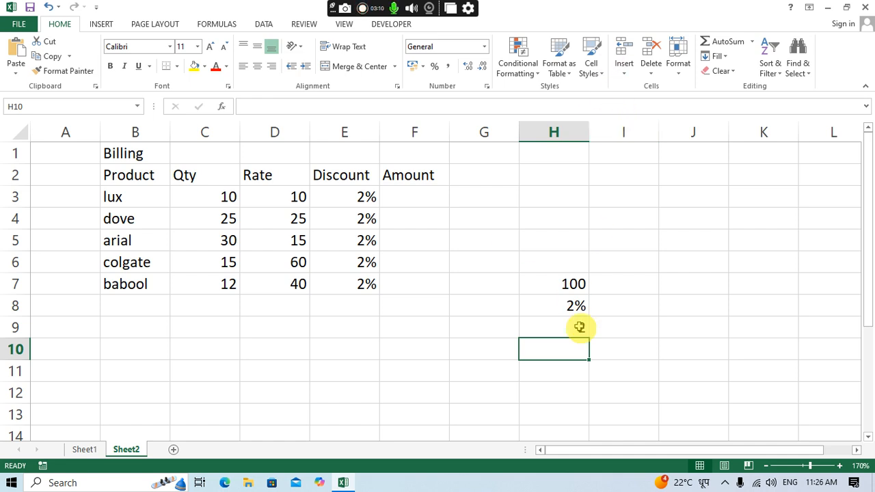
left_click(547, 284)
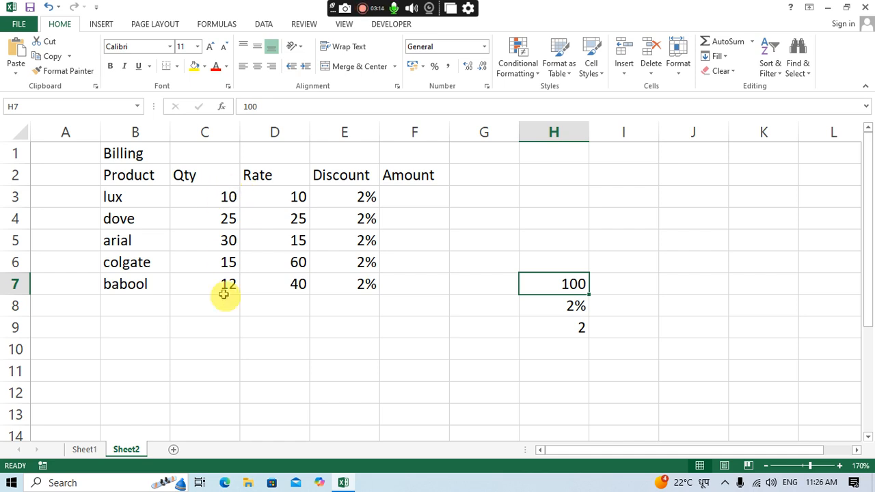
left_click(566, 301)
left_click(565, 287)
left_click(563, 318)
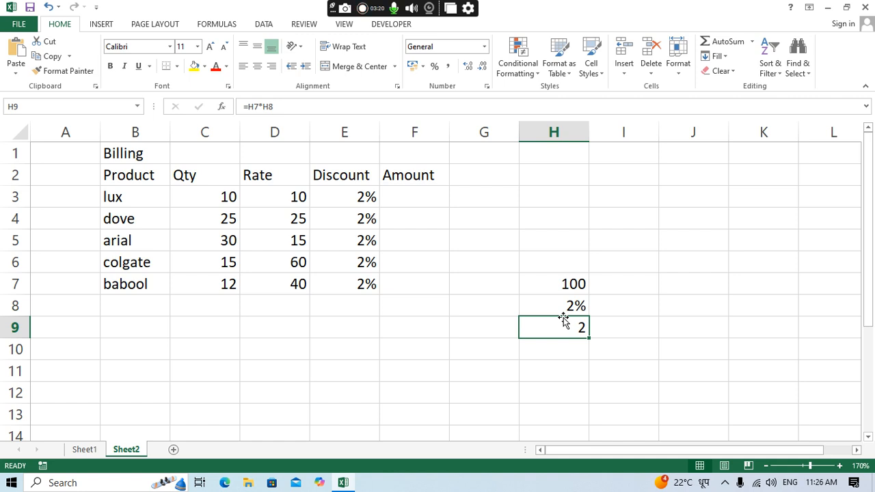
Step: Try a 20% rate in H8 for the example calculation and set it back to 2%
left_click(565, 305)
type("20")
key("Return")
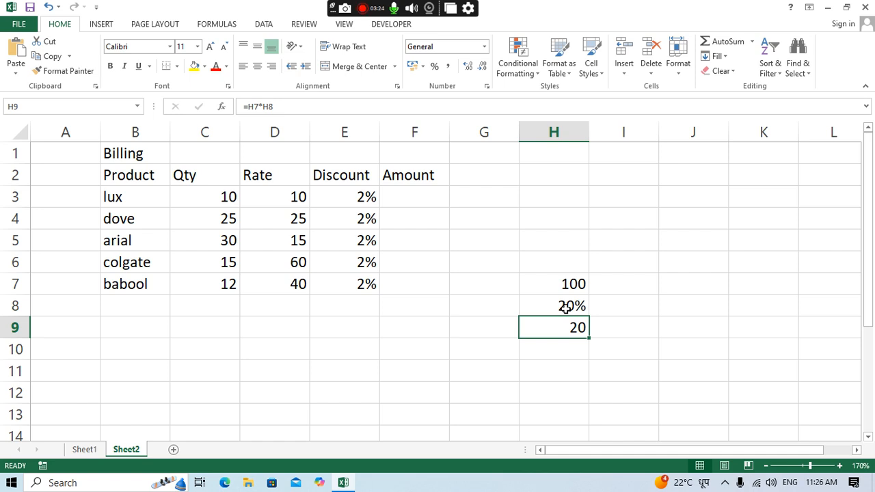
left_click(565, 308)
type("2")
key("Return")
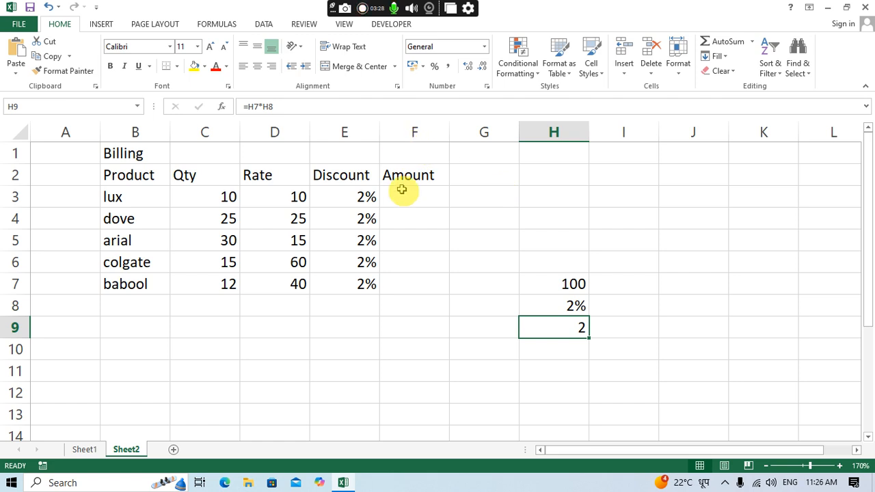
Step: Enter the discounted amount formula =C3*D3-C3*D3*E3 for lux in F3
left_click(402, 190)
type("=")
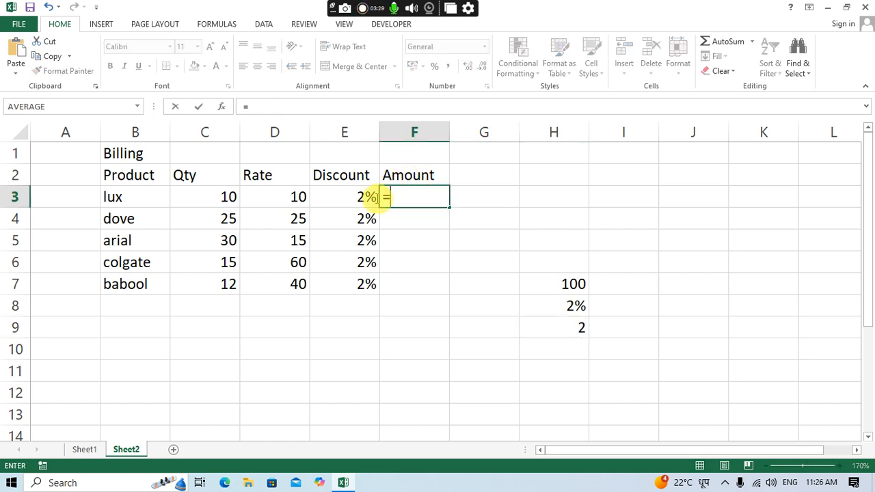
left_click(208, 195)
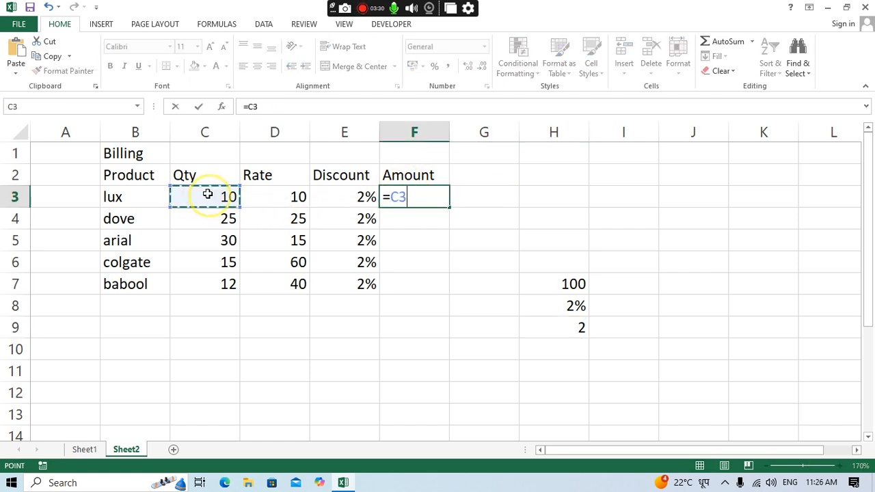
left_click(269, 198)
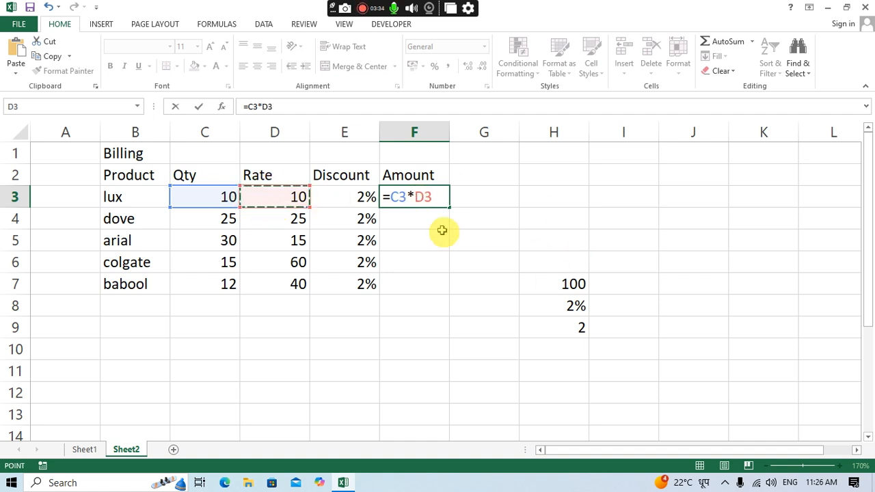
type("-")
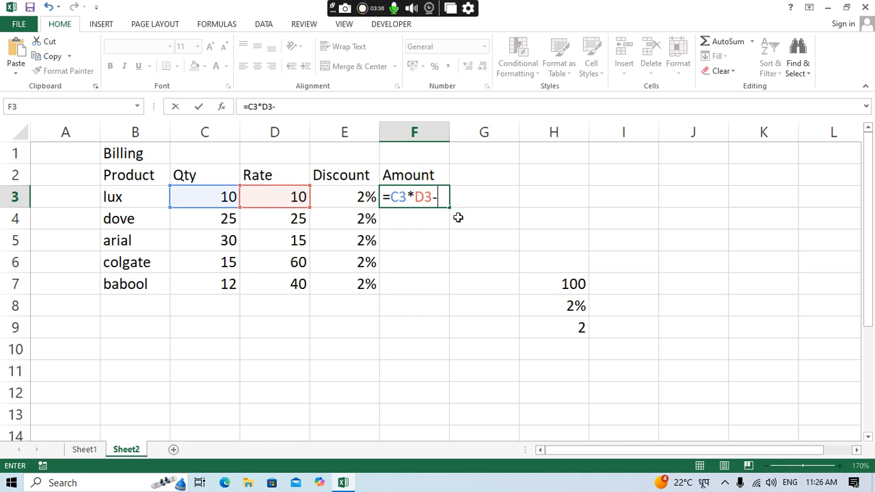
left_click(214, 197)
type("*")
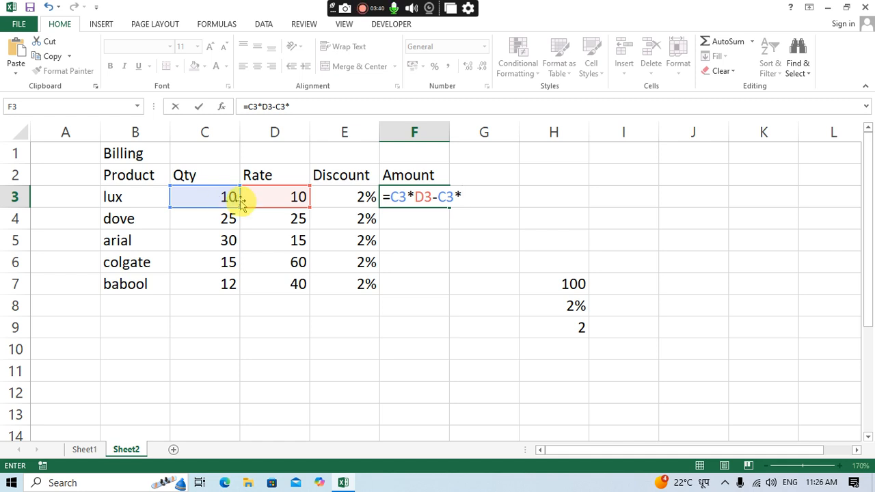
left_click(274, 198)
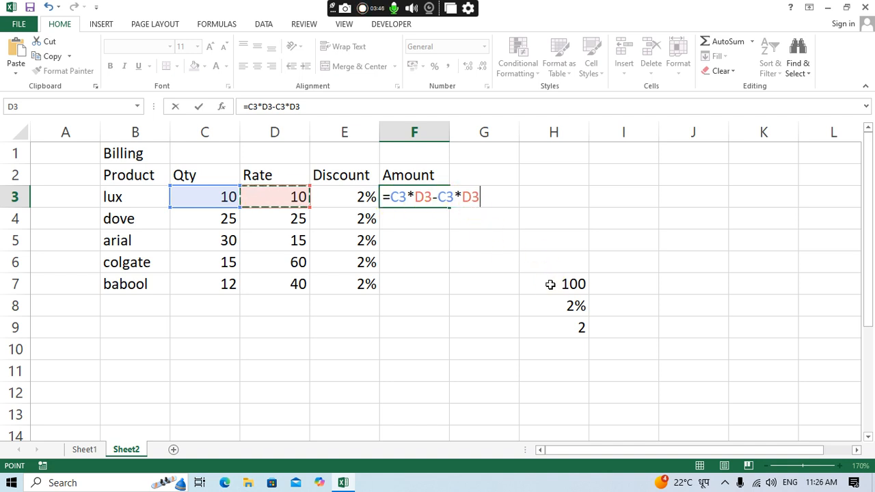
type("*")
left_click(363, 194)
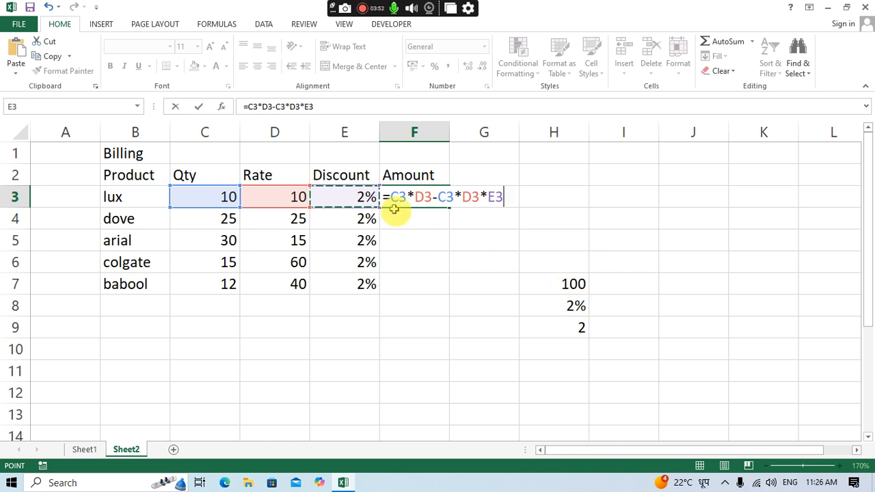
left_click_drag(435, 194, 509, 195)
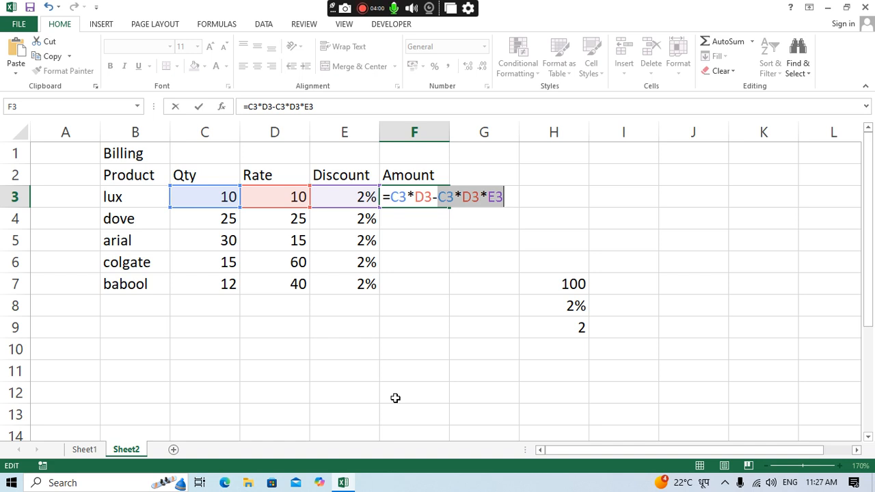
key("Return")
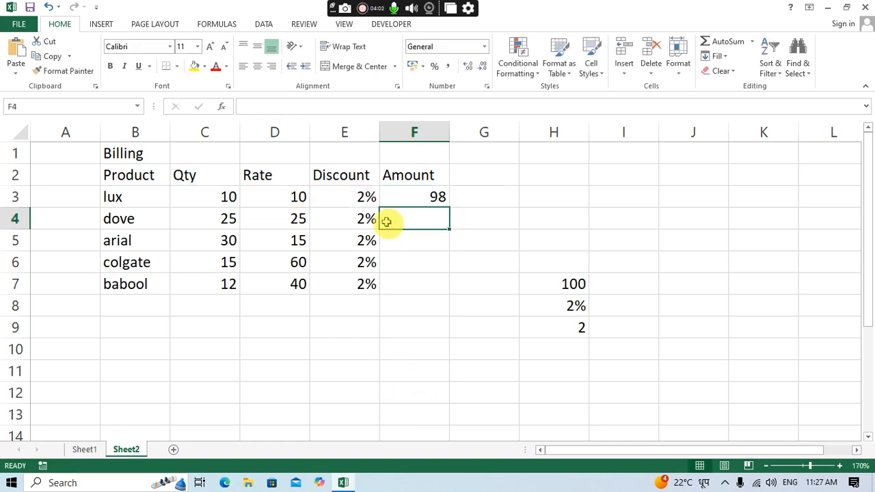
Step: Fill the discounted amount formula from F3 down to F7 for the remaining products
left_click(402, 183)
left_click(438, 197)
left_click_drag(449, 208, 433, 303)
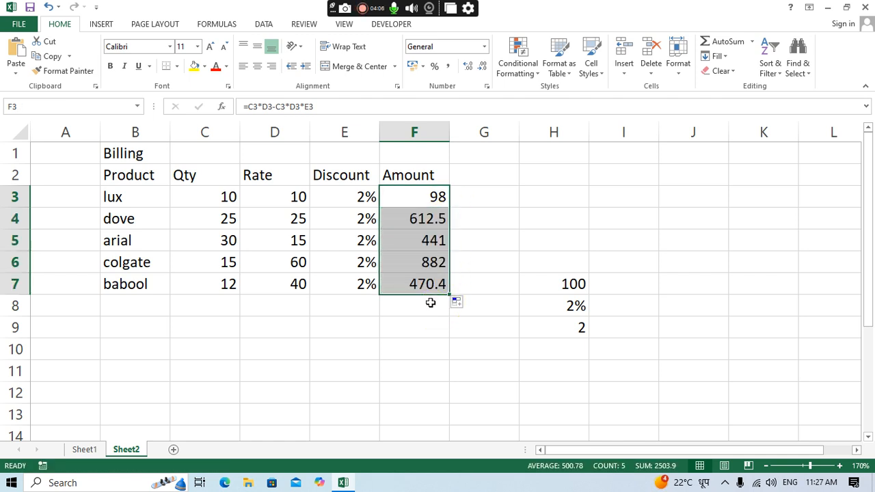